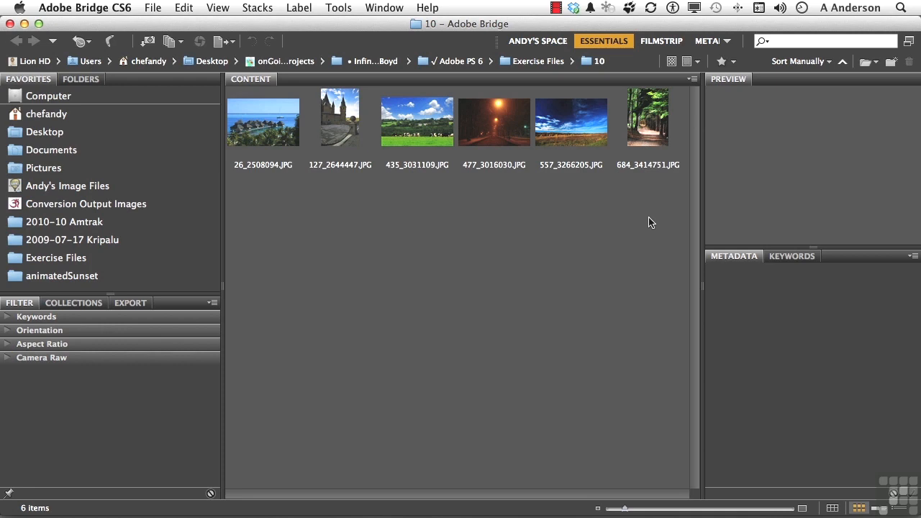
# Step: Open 684_3414751.JPG from the Bridge folder in Photoshop and fit the image to the screen
pyautogui.click(650, 122)
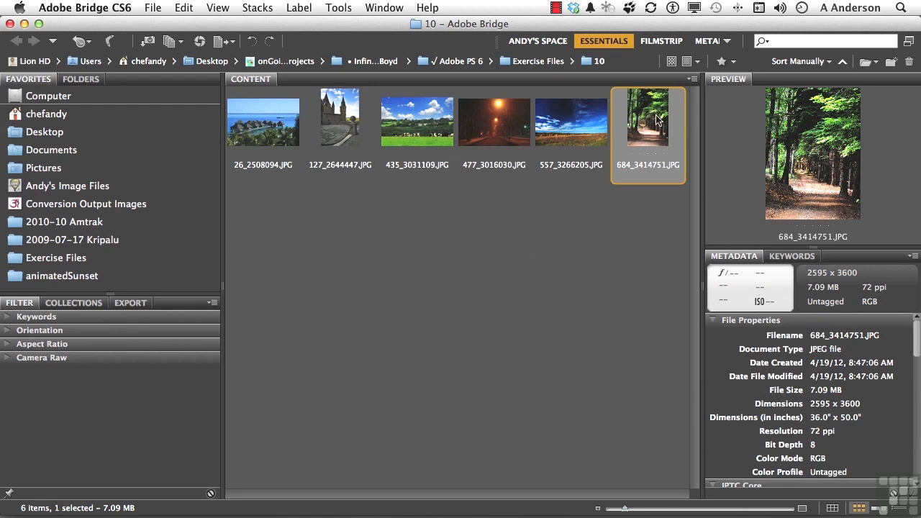
pyautogui.doubleClick(656, 121)
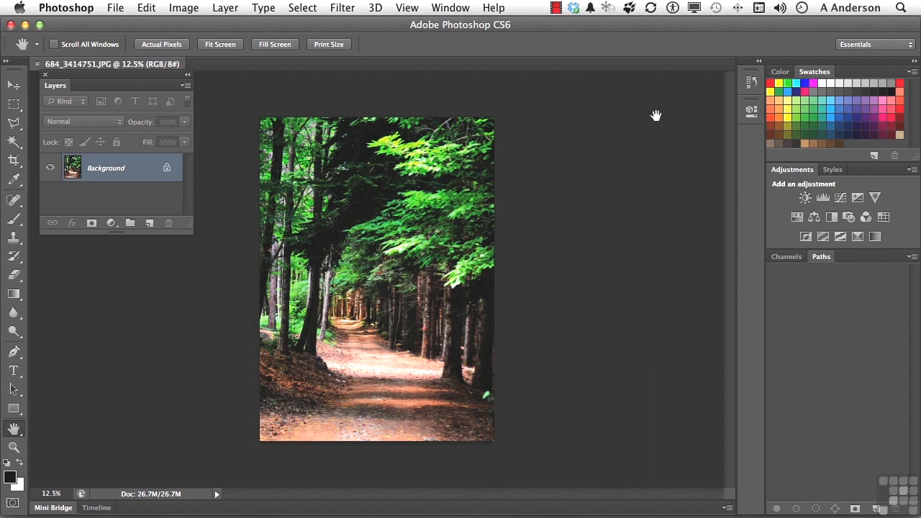
pyautogui.doubleClick(13, 429)
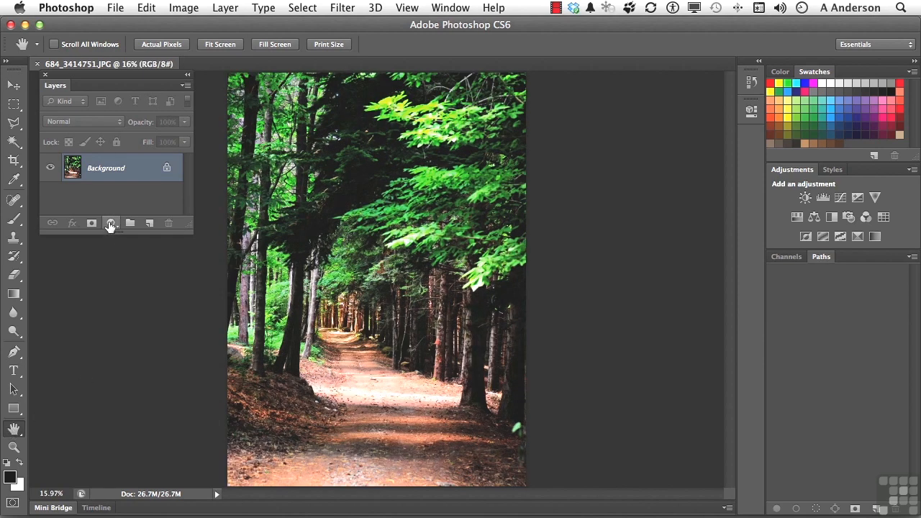
# Step: Add an Exposure adjustment layer above the Background layer
pyautogui.click(110, 225)
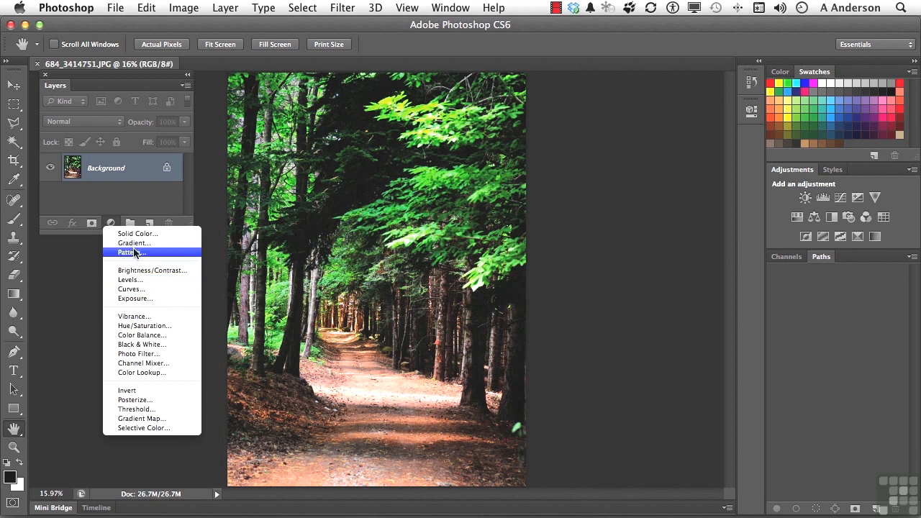
pyautogui.click(144, 298)
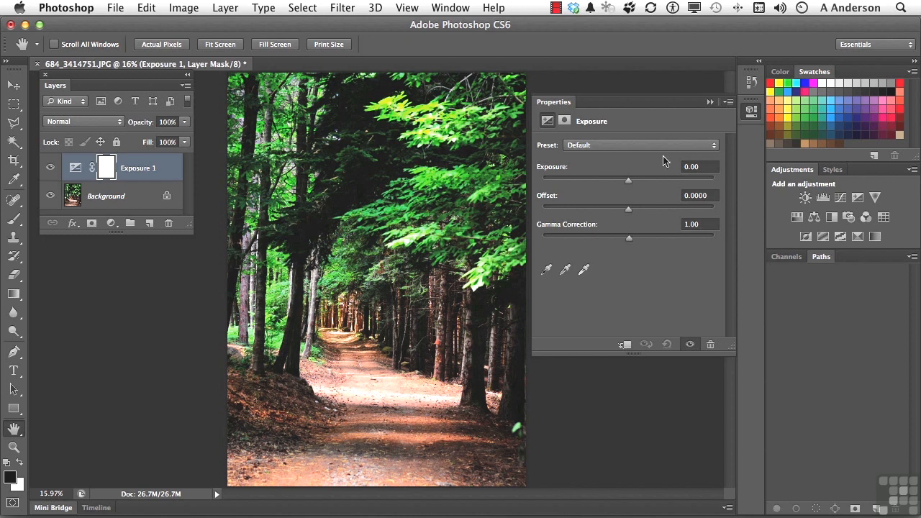
# Step: Try the Minus 1.0 and Plus 1.0 presets on the Exposure adjustment and return it to Default
pyautogui.click(585, 147)
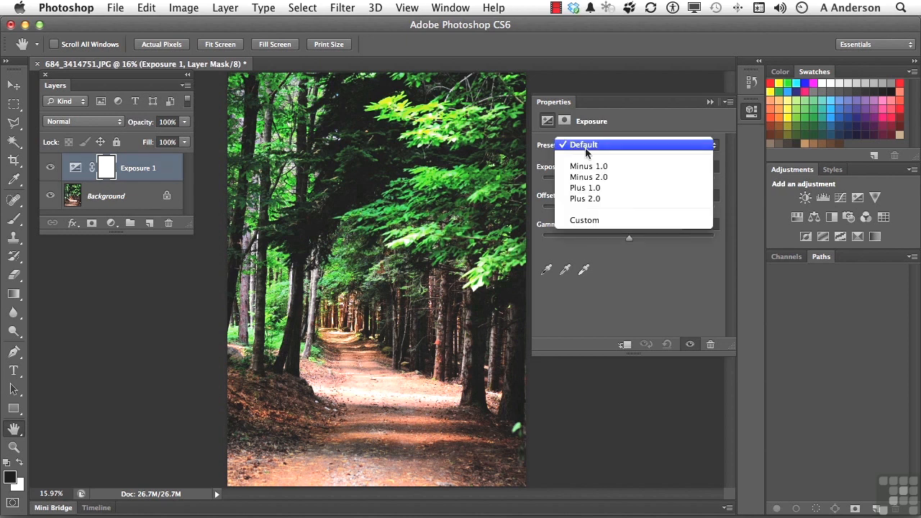
pyautogui.click(587, 167)
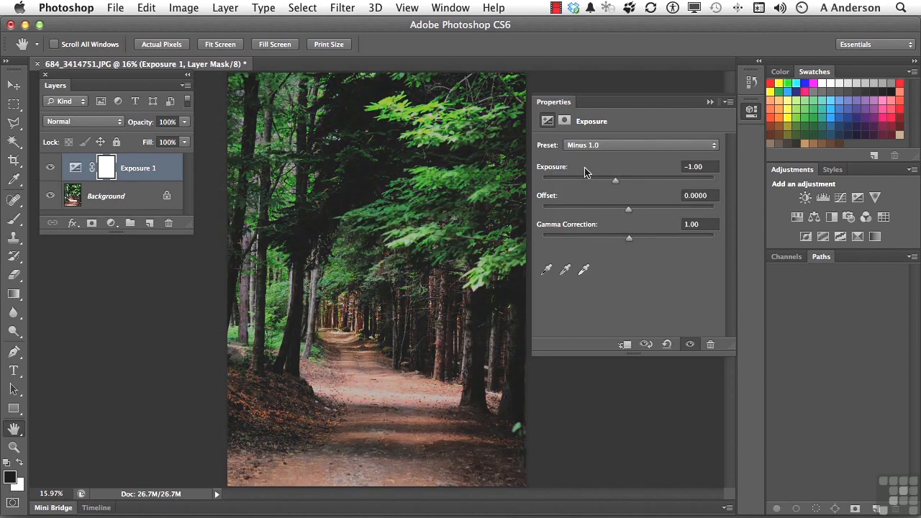
pyautogui.click(585, 148)
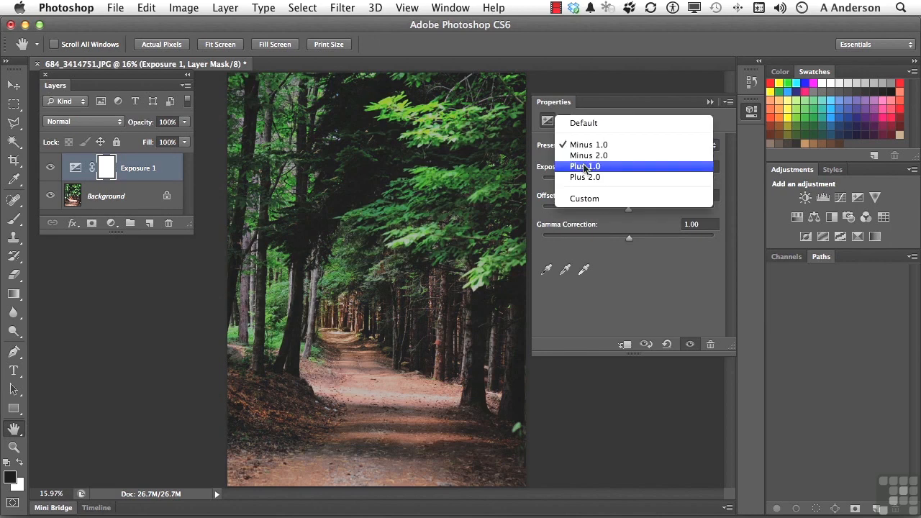
pyautogui.click(586, 167)
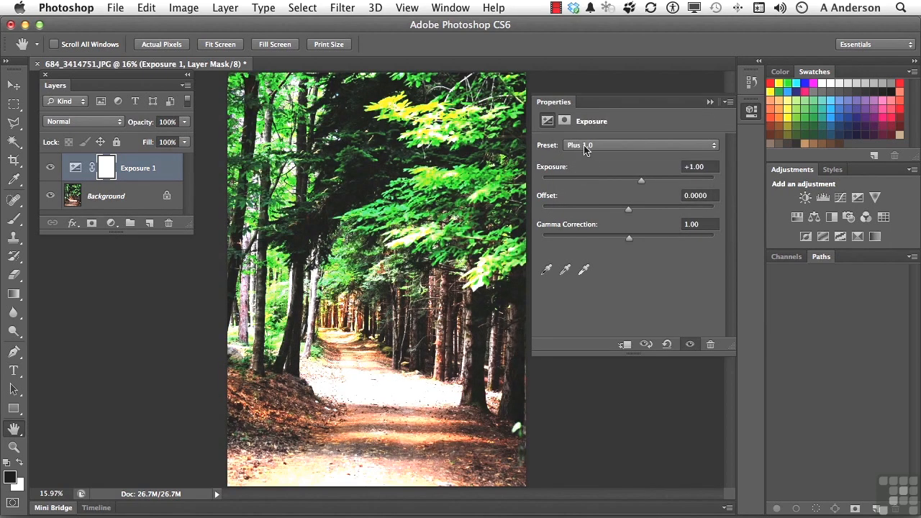
pyautogui.click(586, 146)
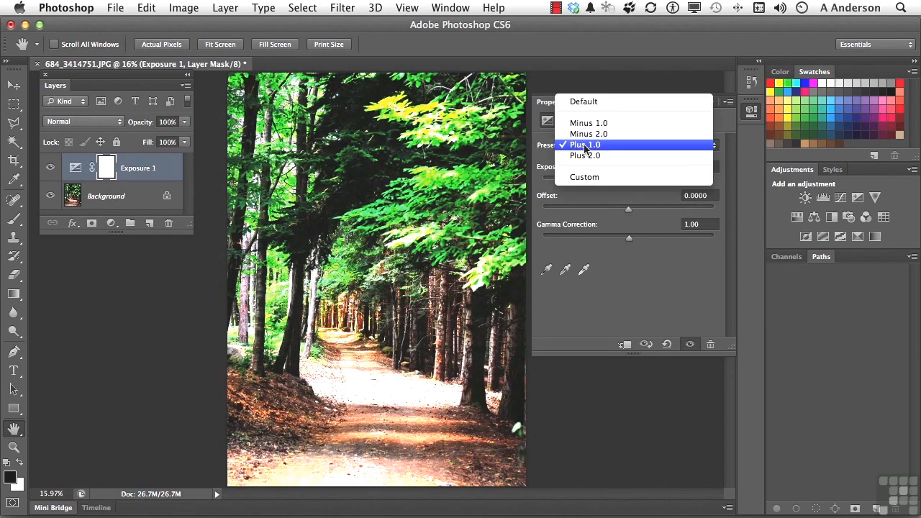
pyautogui.click(592, 103)
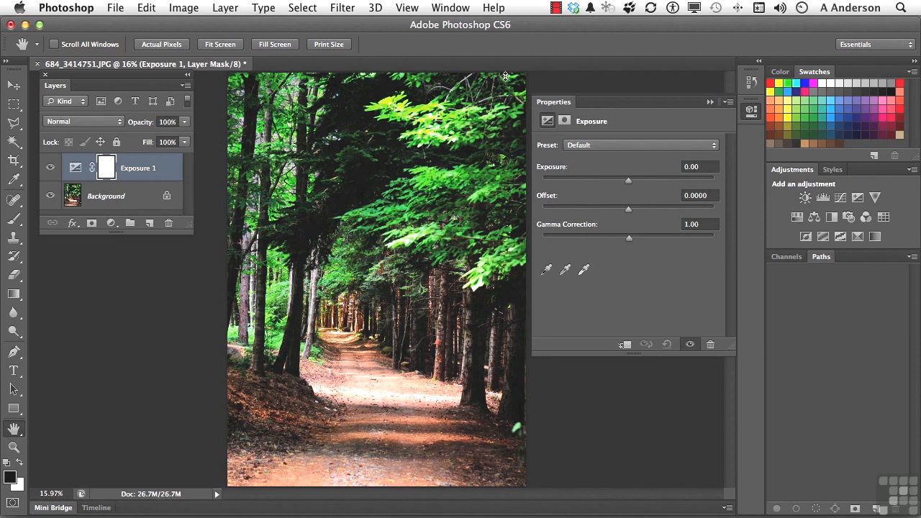
# Step: Convert the document's colour depth to 16 Bits/Channel
pyautogui.click(181, 8)
pyautogui.moveTo(183, 28)
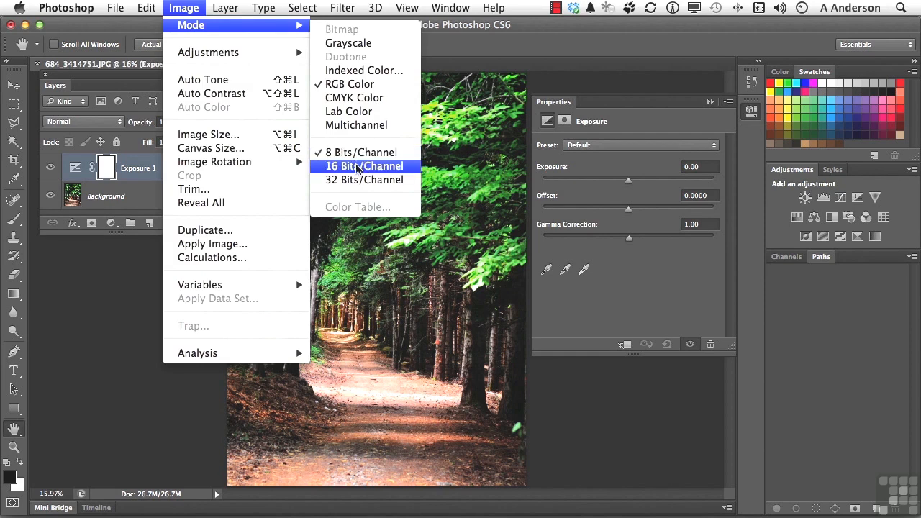
pyautogui.click(357, 167)
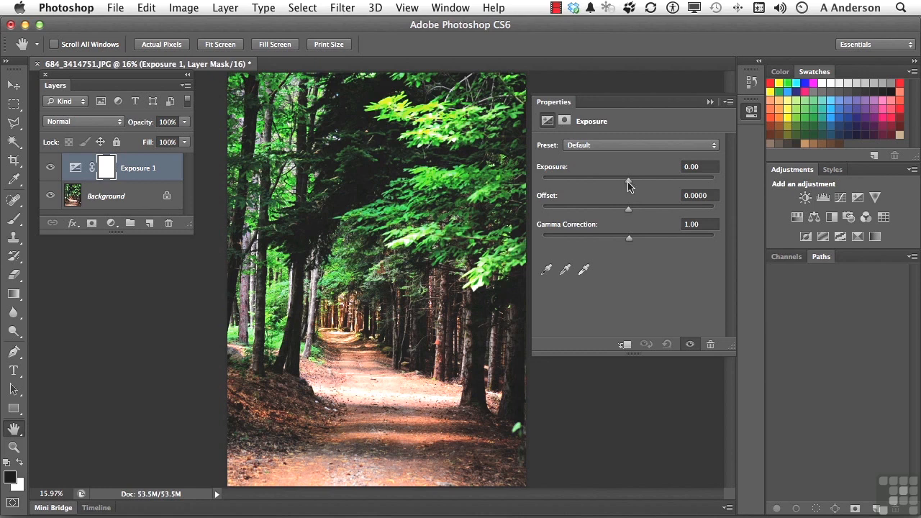
# Step: Set the Exposure adjustment to an exposure of +0.17, an offset of +0.0126 and a gamma correction of 1.09
pyautogui.moveTo(629, 183)
pyautogui.mouseDown()
pyautogui.moveTo(609, 186)
pyautogui.moveTo(648, 185)
pyautogui.moveTo(633, 185)
pyautogui.mouseUp()
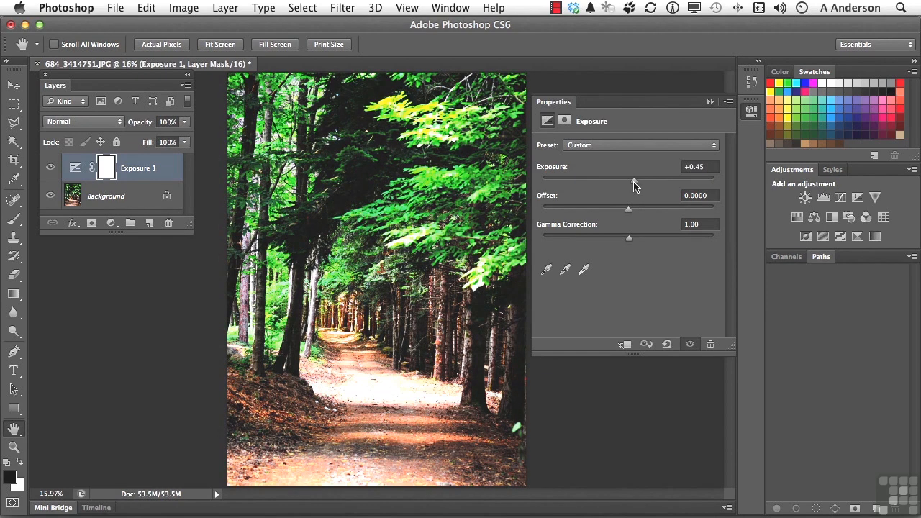
pyautogui.moveTo(634, 185); pyautogui.dragTo(630, 186)
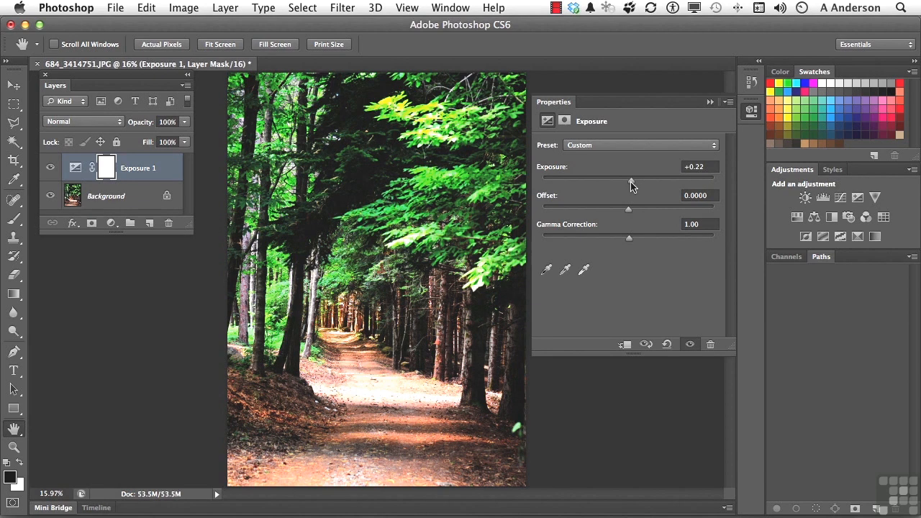
pyautogui.moveTo(630, 206); pyautogui.dragTo(630, 208)
pyautogui.moveTo(629, 210)
pyautogui.mouseDown()
pyautogui.moveTo(597, 211)
pyautogui.moveTo(660, 212)
pyautogui.moveTo(631, 216)
pyautogui.mouseUp()
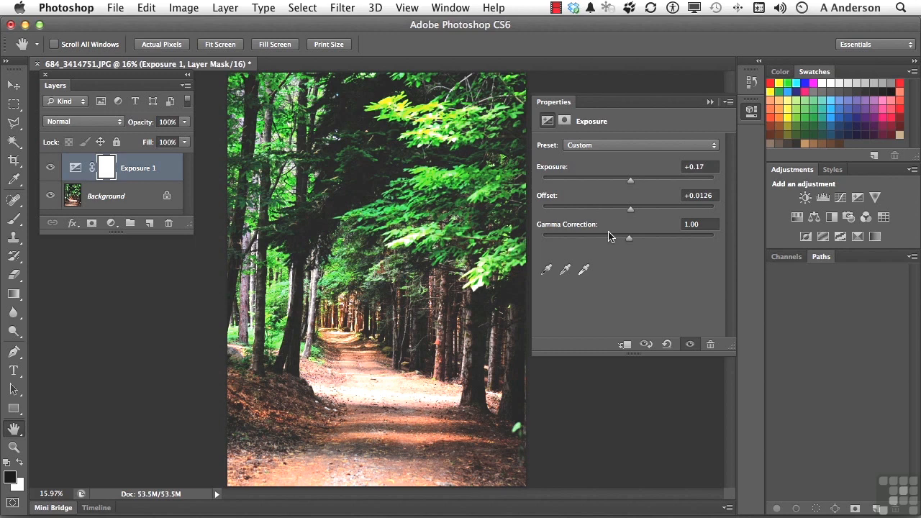
pyautogui.moveTo(629, 241); pyautogui.dragTo(624, 242)
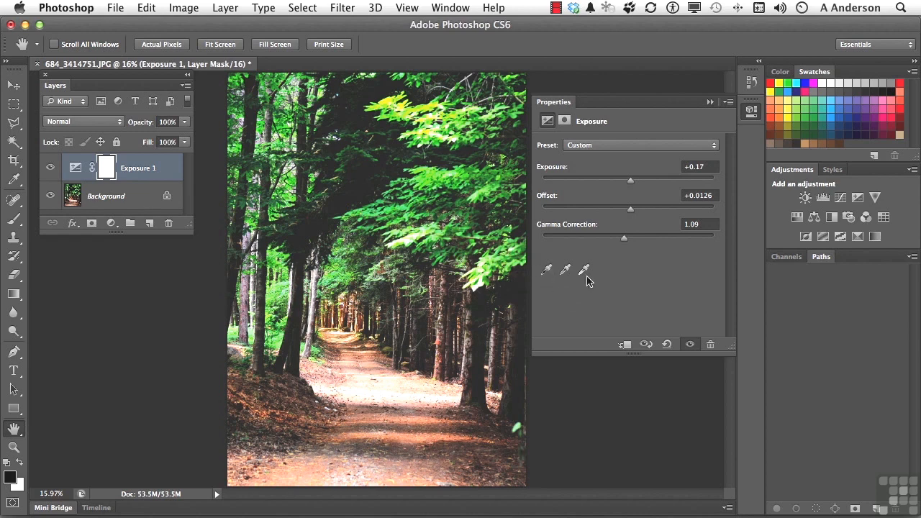
# Step: Toggle the Exposure 1 layer's visibility to compare the photo before and after, leaving the layer shown
pyautogui.click(562, 274)
pyautogui.click(690, 346)
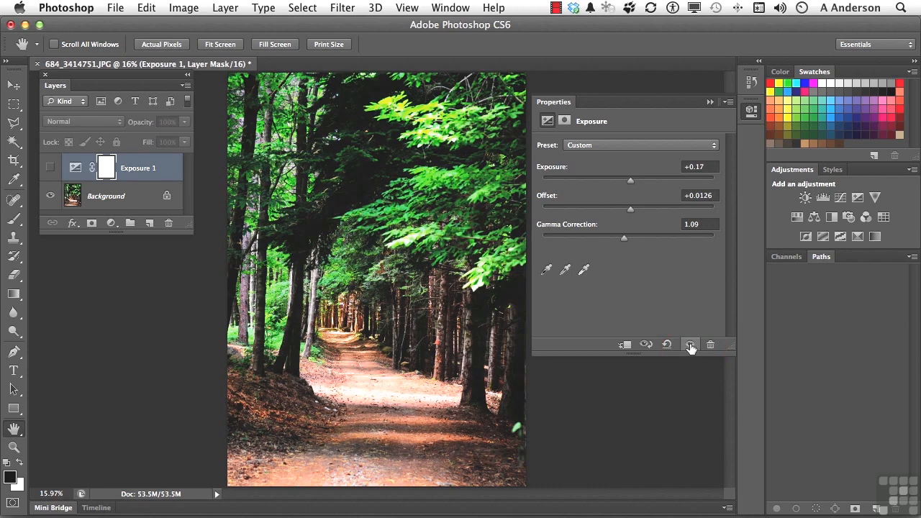
pyautogui.click(50, 168)
pyautogui.click(49, 168)
pyautogui.click(50, 168)
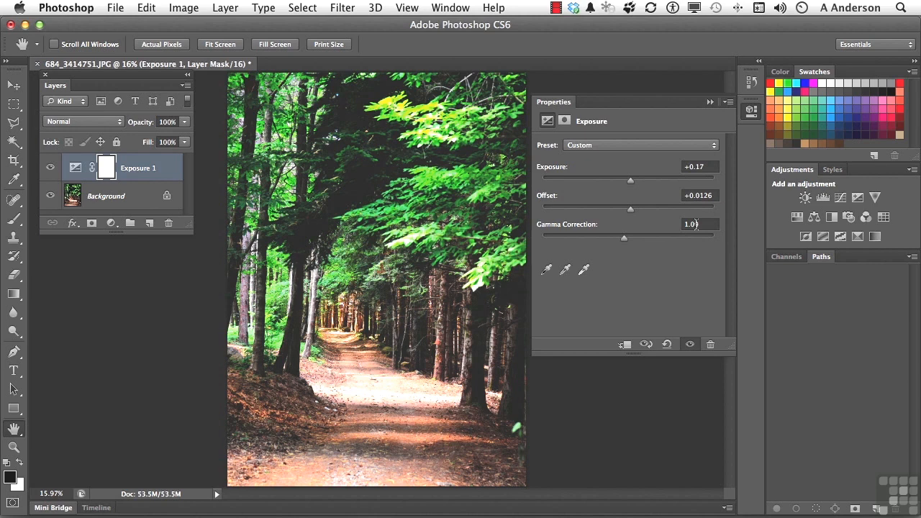
# Step: Try an exposure value of 0 on the adjustment layer and restore it to +0.17
pyautogui.click(553, 170)
pyautogui.write('0')
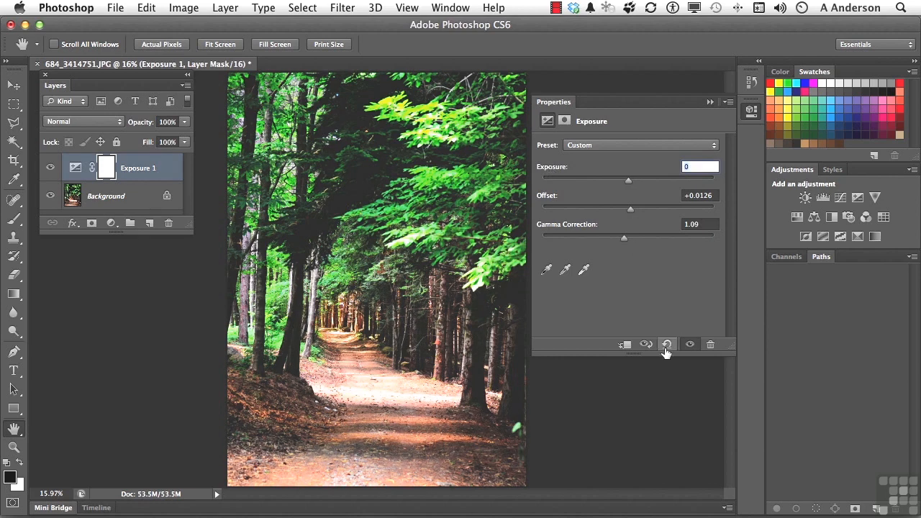
pyautogui.moveTo(627, 183); pyautogui.dragTo(631, 181)
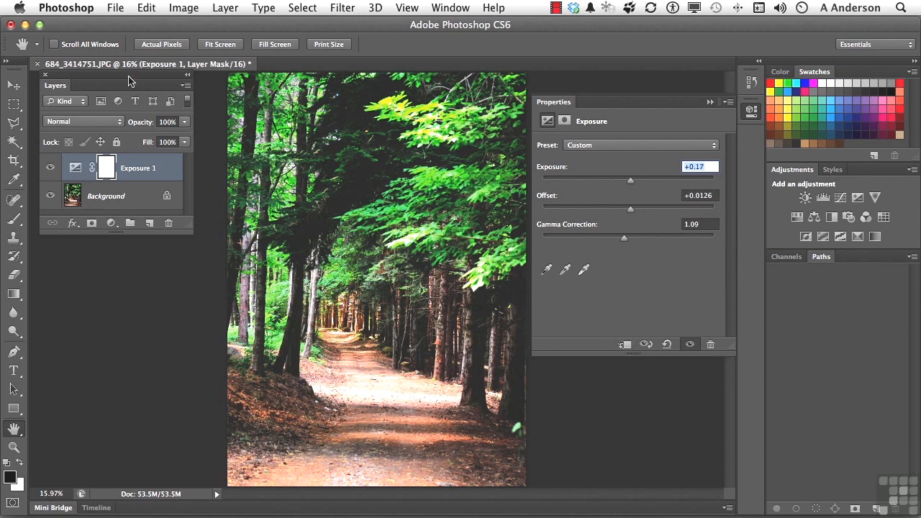
# Step: Try clipping the Exposure 1 adjustment to the Background layer and release the clipping
pyautogui.moveTo(134, 87); pyautogui.dragTo(469, 246)
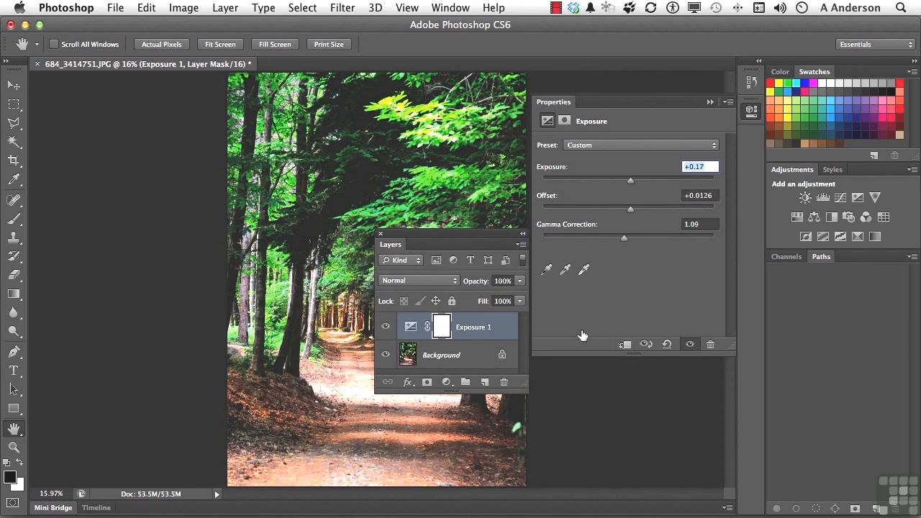
pyautogui.click(626, 345)
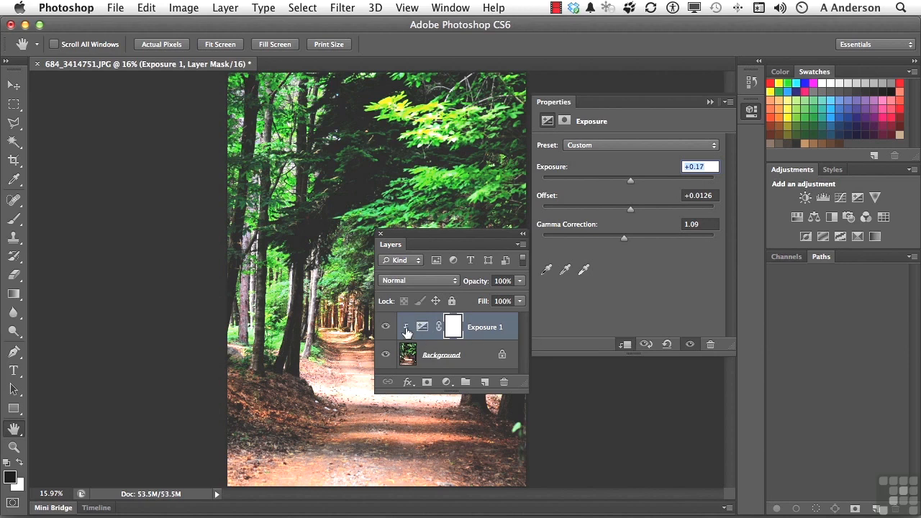
pyautogui.click(626, 345)
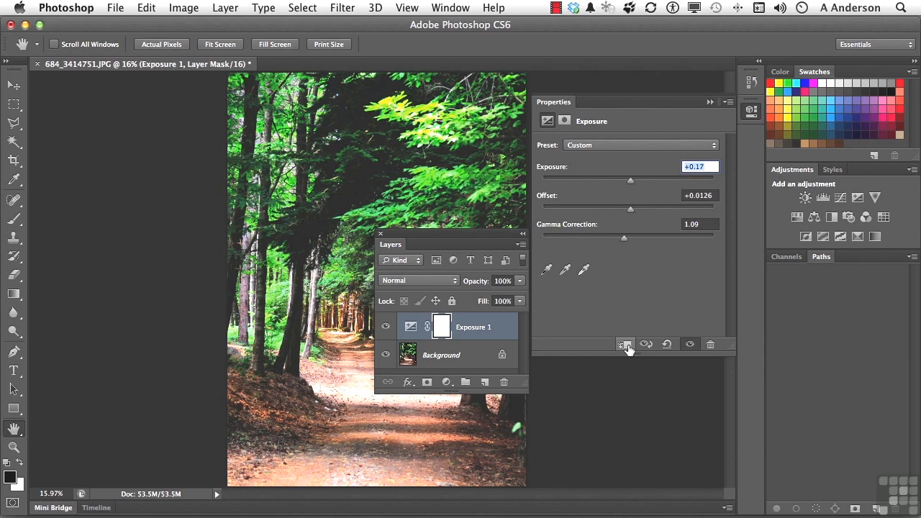
pyautogui.moveTo(461, 233); pyautogui.dragTo(166, 112)
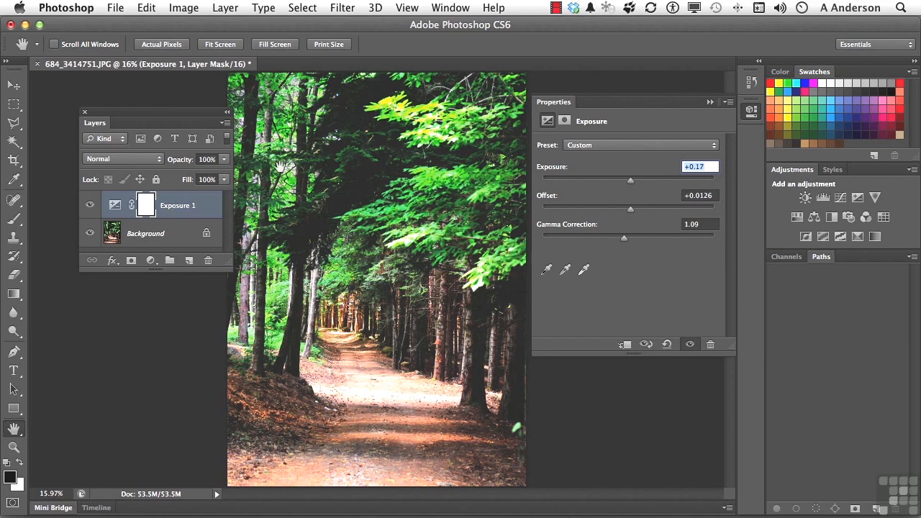
# Step: Flatten the Exposure adjustment and the Background into a single layer
pyautogui.click(227, 125)
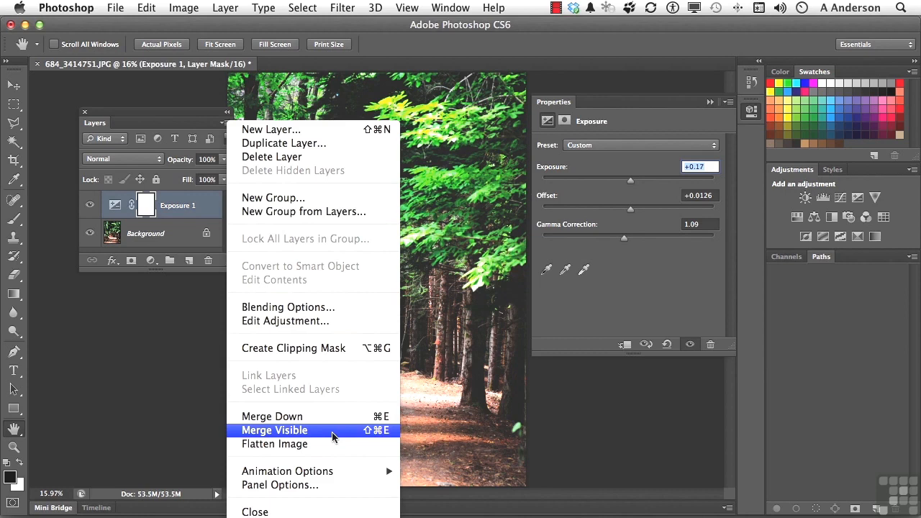
pyautogui.click(329, 444)
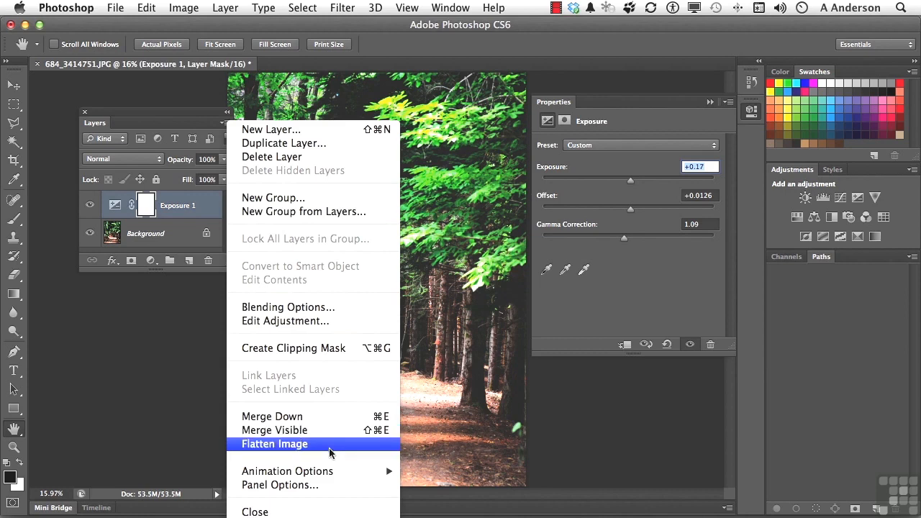